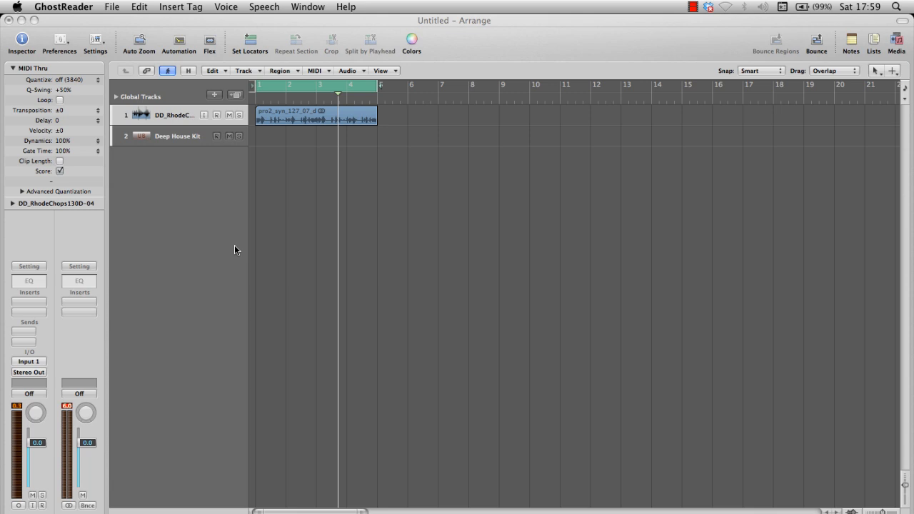
Insert the EVOC 20 Filterbank plug-in from the Filter category on the DD_RhodeChops track's insert slot.
click(36, 302)
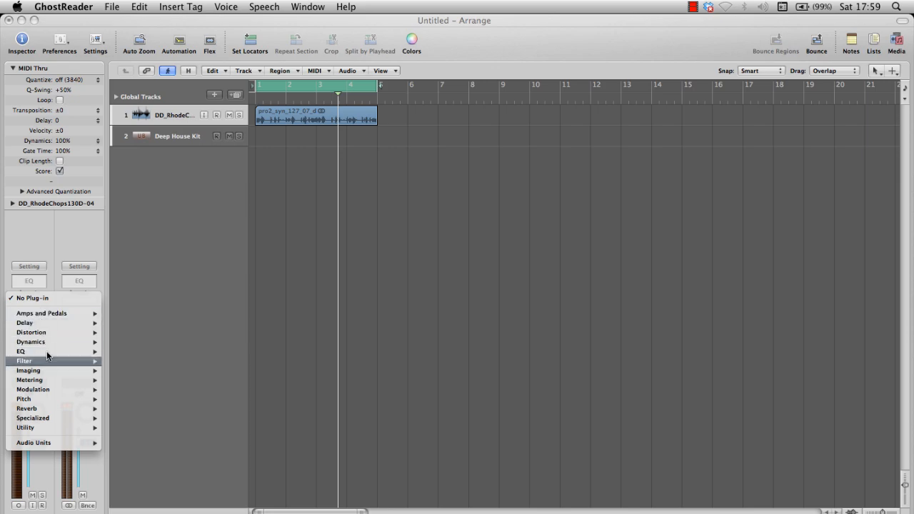
mouse_move(52, 361)
click(136, 371)
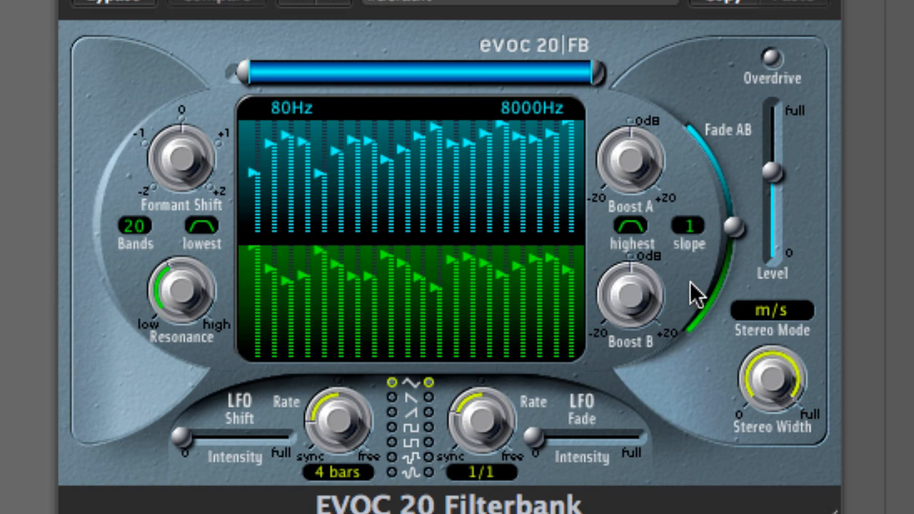
Shift and resize the filterbank frequency range bar, ending with a range of 75Hz to 6800Hz.
drag(509, 78, 486, 77)
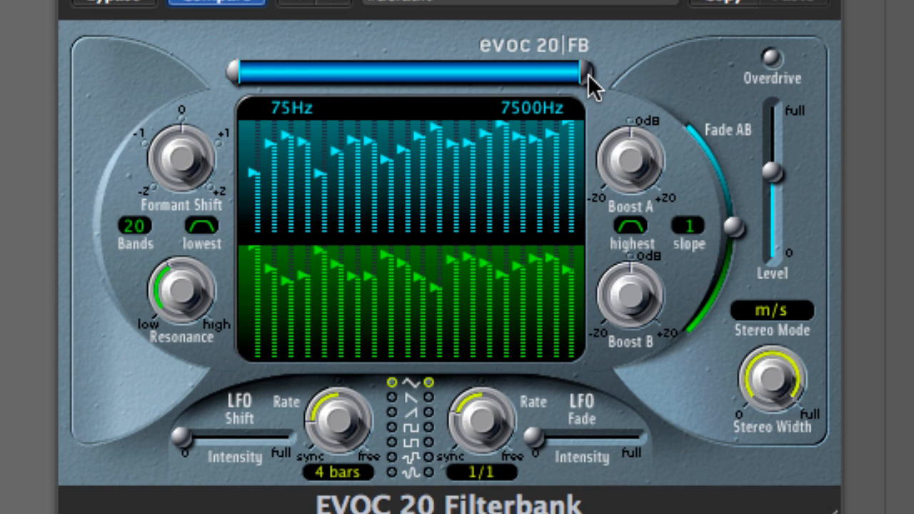
drag(588, 75, 406, 74)
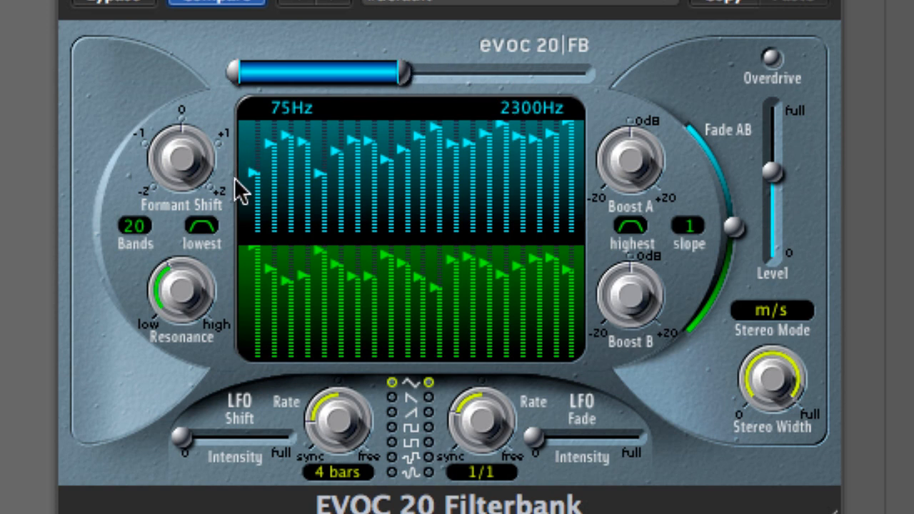
drag(280, 74, 472, 93)
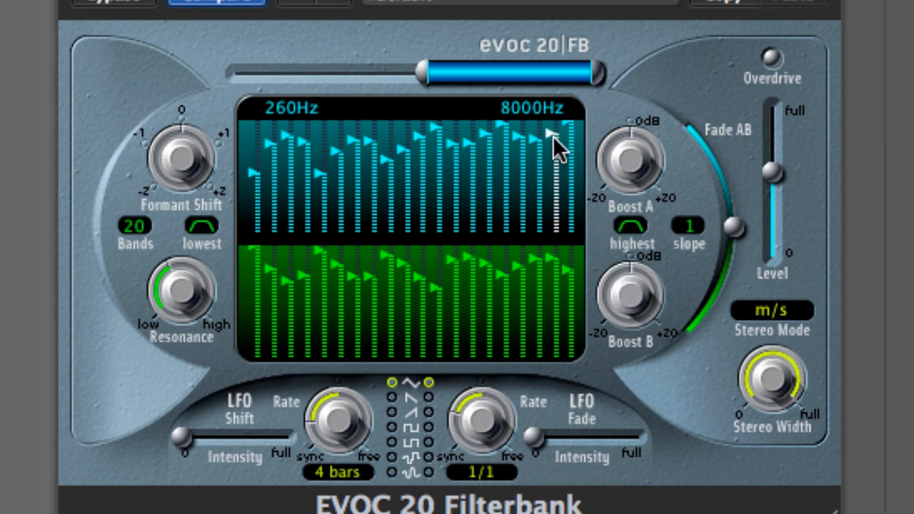
drag(530, 79, 434, 78)
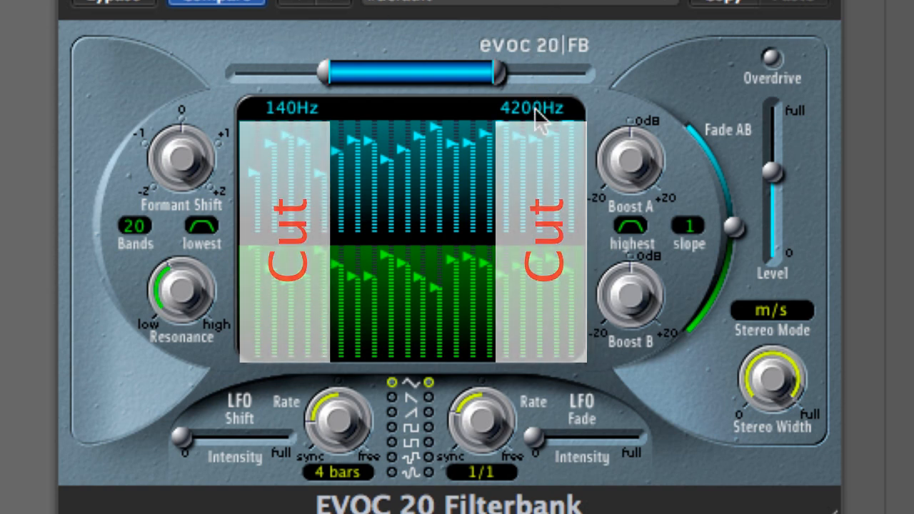
drag(325, 80, 231, 72)
drag(494, 73, 575, 72)
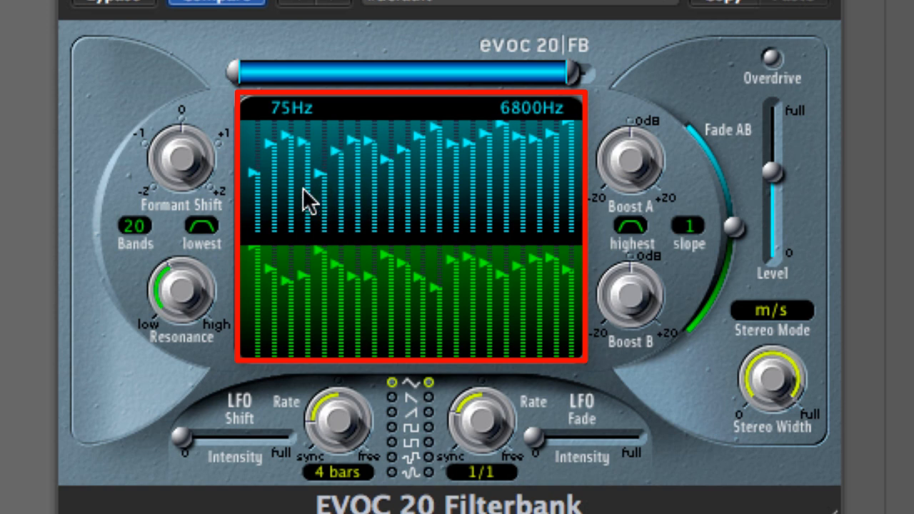
Redraw the upper filterbank's band levels into a curve dipping through the middle bands.
mouse_move(253, 172)
mouse_down()
mouse_move(252, 209)
mouse_move(245, 127)
mouse_move(245, 210)
mouse_move(242, 149)
mouse_move(249, 180)
mouse_up()
click(255, 132)
mouse_move(304, 159)
mouse_down()
mouse_move(364, 182)
mouse_move(418, 182)
mouse_up()
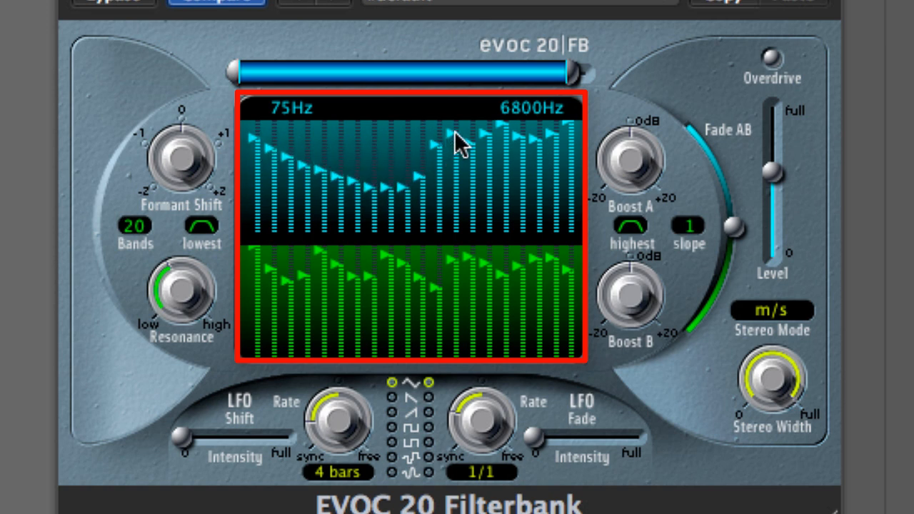
mouse_move(454, 130)
mouse_down()
mouse_move(508, 178)
mouse_move(567, 135)
mouse_up()
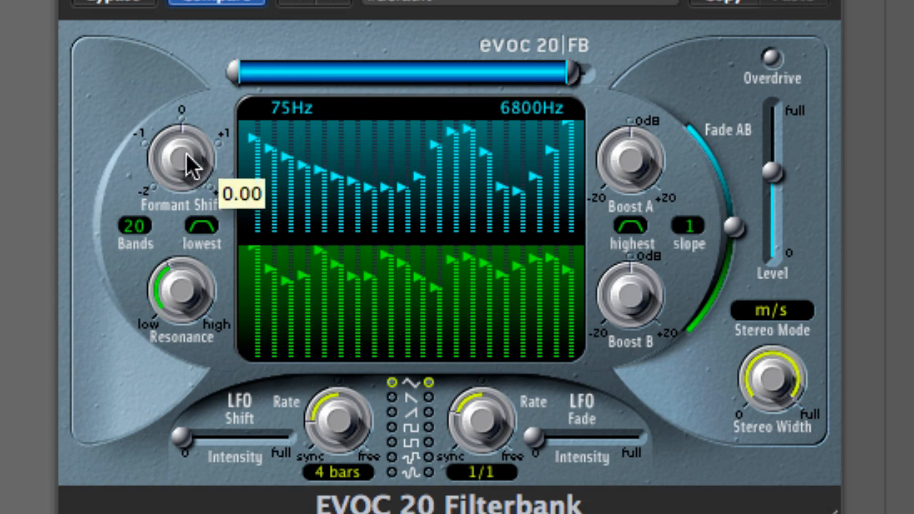
Check the Formant Shift knob value and adjust the Resonance knob.
mouse_move(186, 153)
mouse_down()
mouse_move(172, 289)
mouse_move(168, 50)
mouse_move(177, 159)
mouse_up()
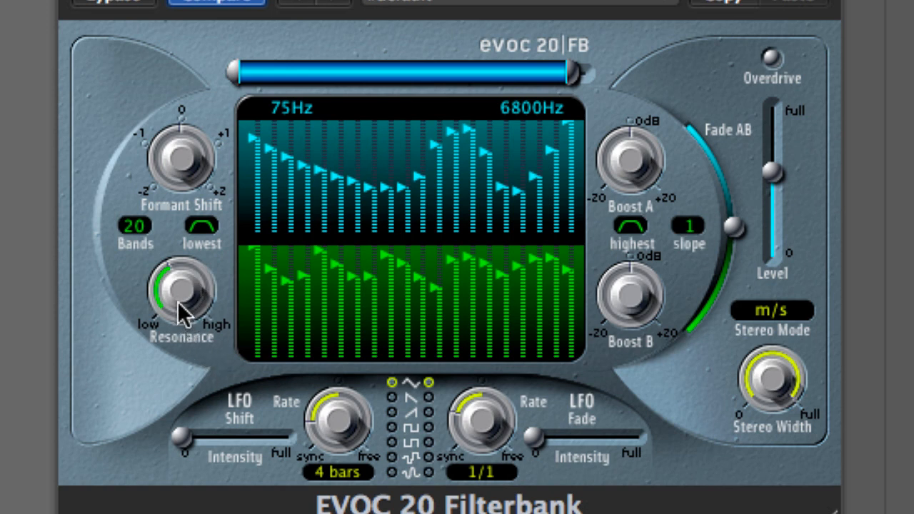
drag(178, 288, 177, 288)
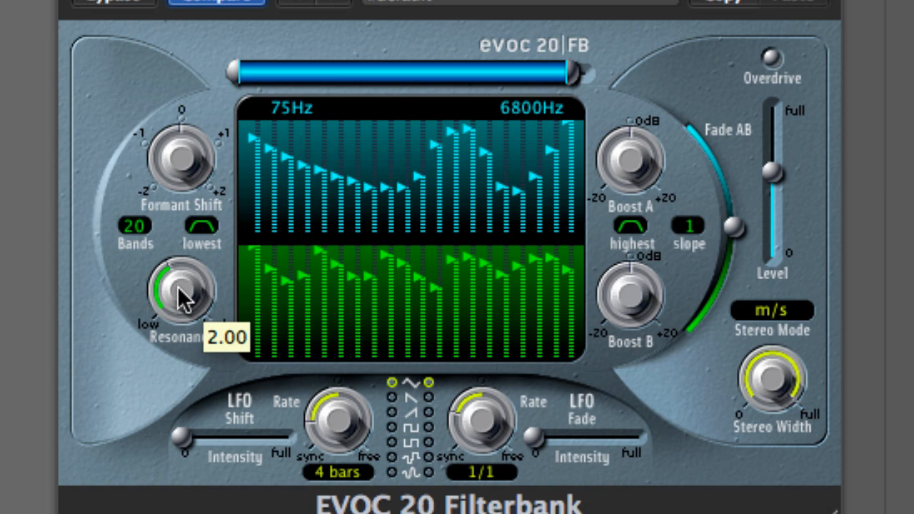
drag(178, 287, 196, 334)
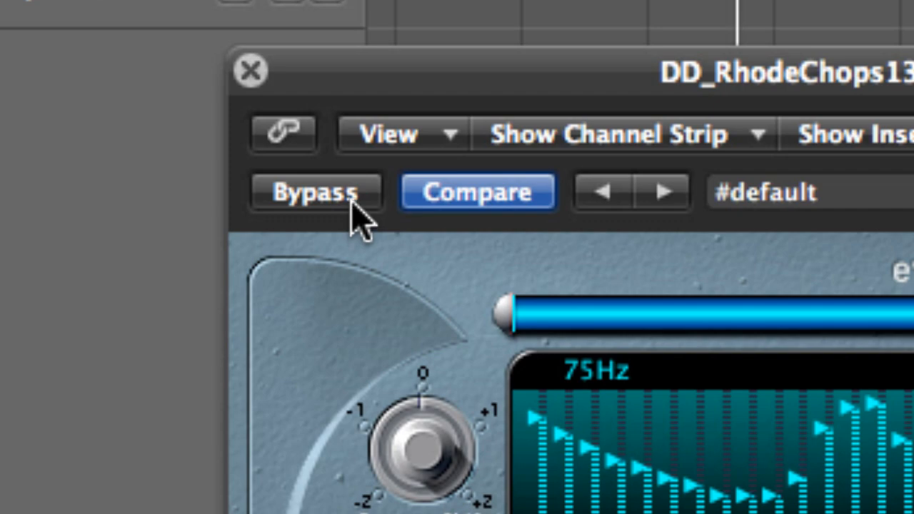
Bypass the filterbank plug-in and re-enable it to compare the sound.
click(314, 168)
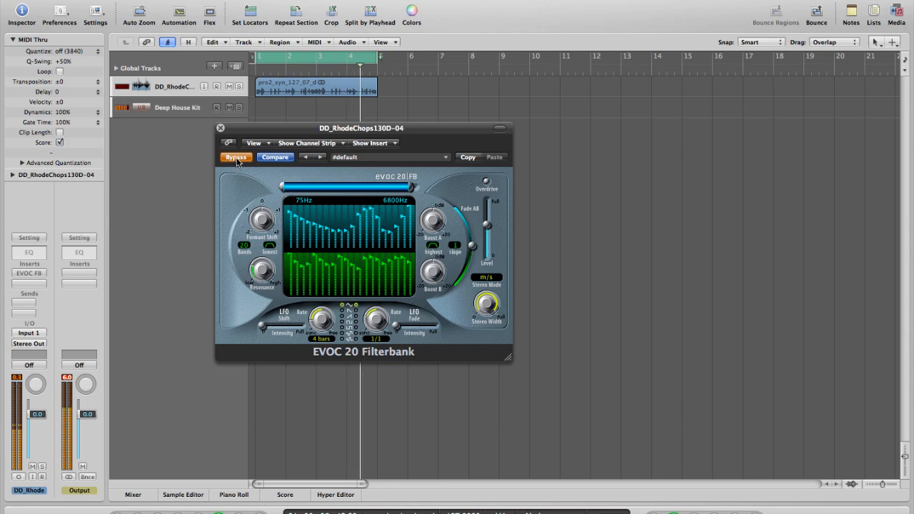
click(237, 158)
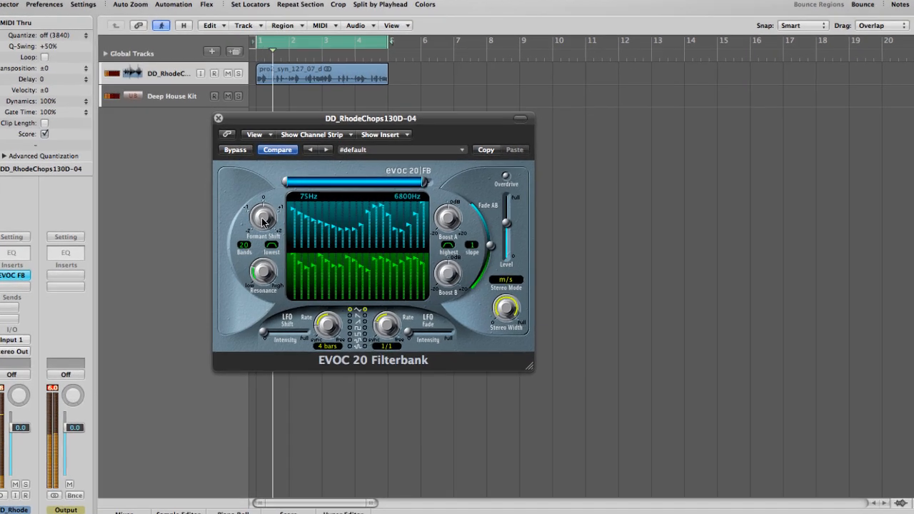
Sweep the Formant Shift knob down toward -1 and up toward +1.
drag(263, 222, 246, 187)
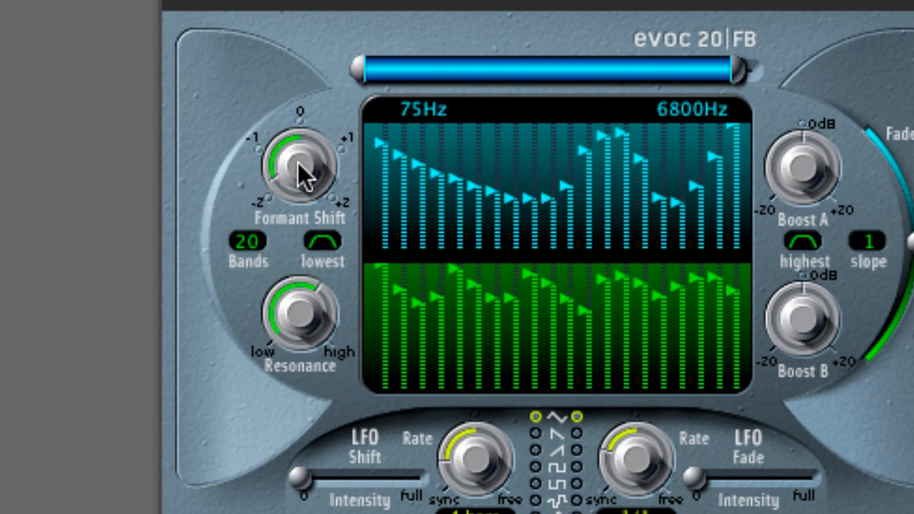
drag(295, 167, 285, 108)
drag(283, 166, 267, 111)
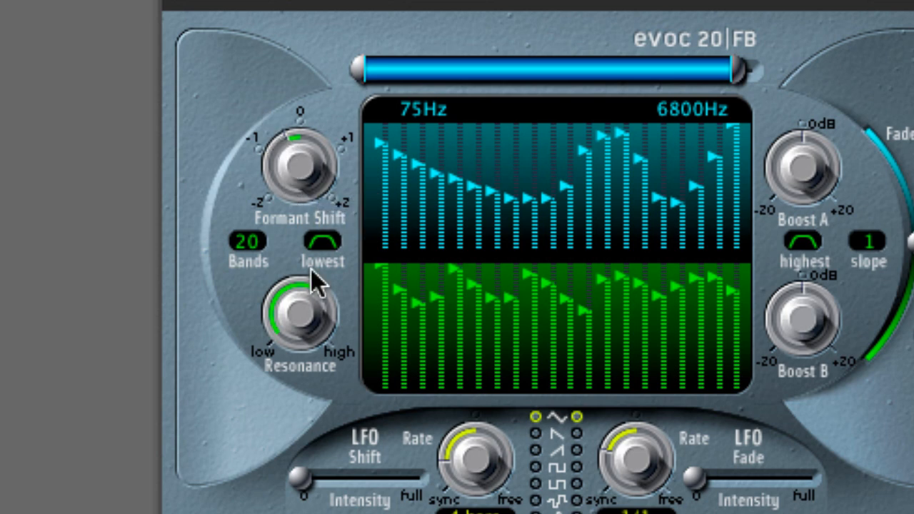
drag(308, 178, 301, 82)
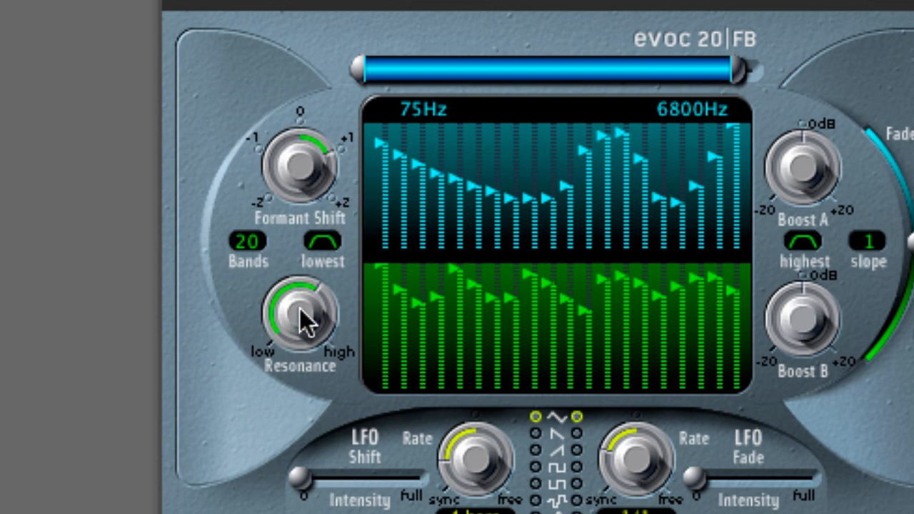
Lower the Resonance knob and reset the Formant Shift knob to 0.
drag(302, 316, 300, 450)
drag(279, 169, 283, 372)
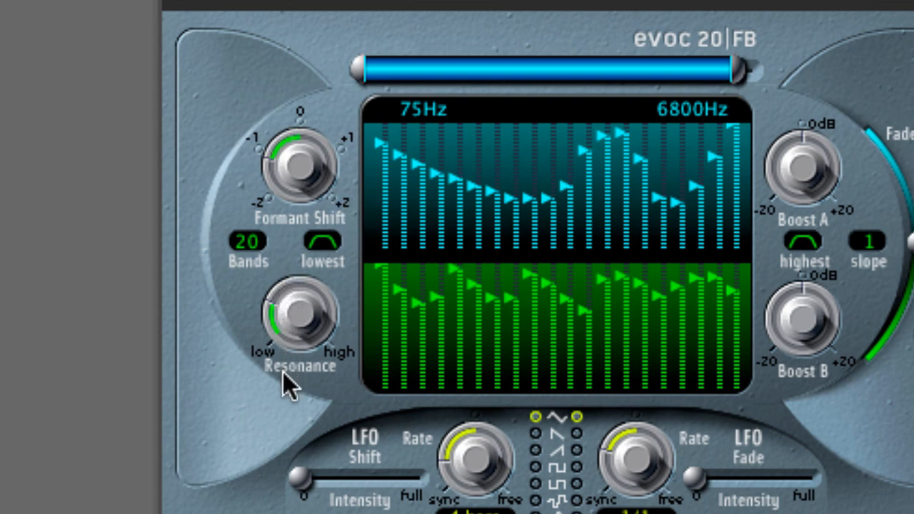
drag(313, 174, 305, 193)
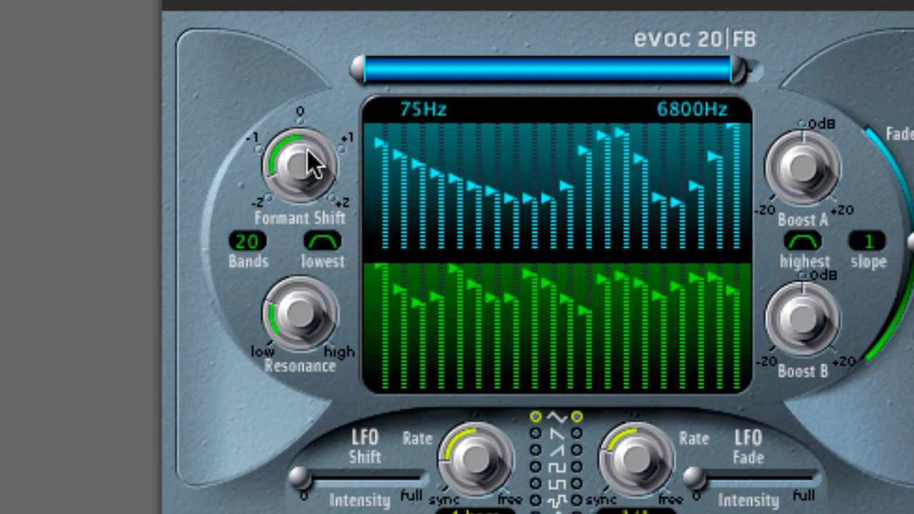
alt+click(295, 184)
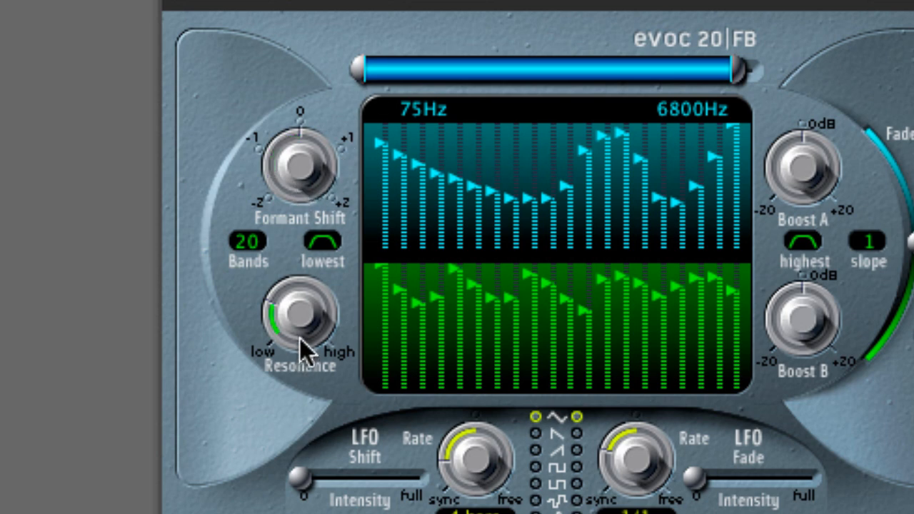
alt+click(301, 318)
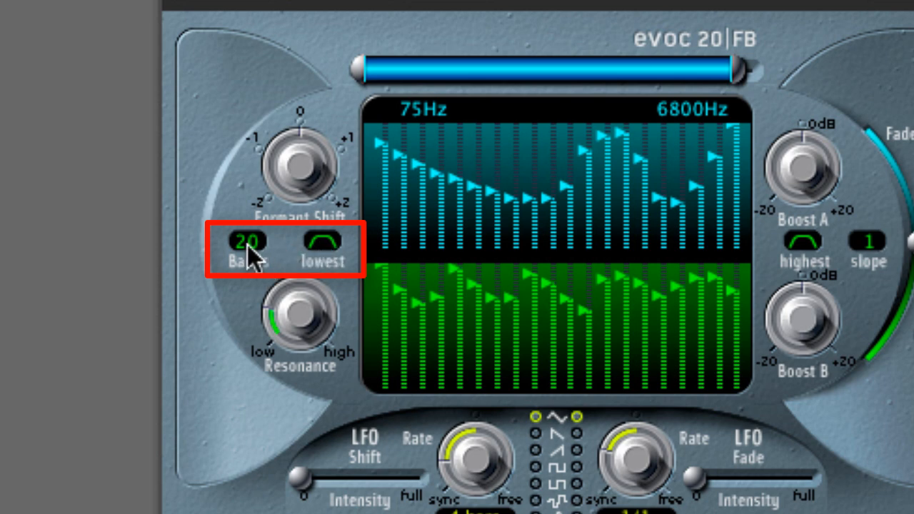
Try switching the lowest band's filter mode.
mouse_move(250, 254)
mouse_down()
mouse_move(240, 391)
mouse_move(254, 247)
mouse_up()
click(320, 243)
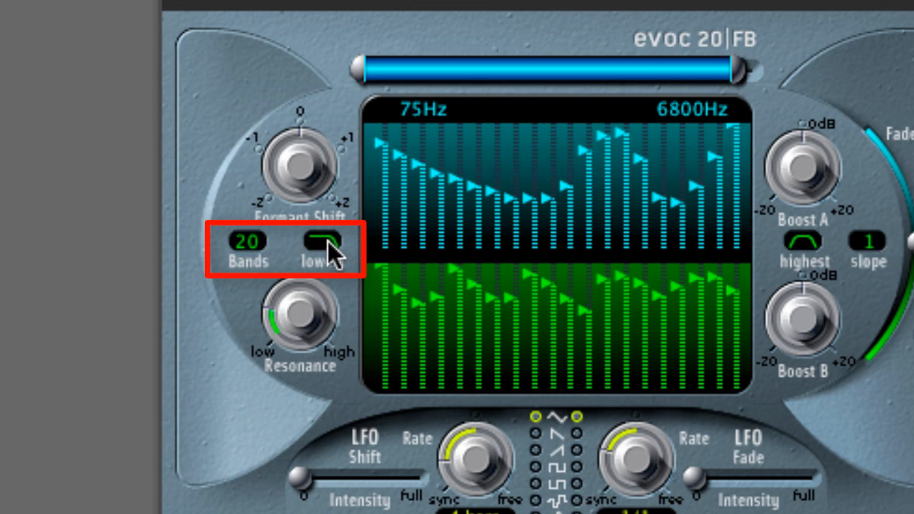
drag(382, 154, 372, 208)
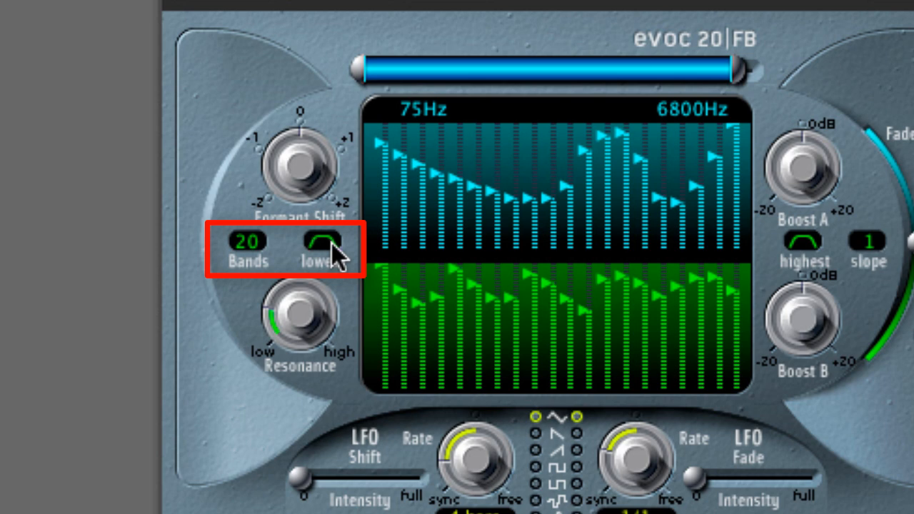
Set the number of bands to 5 and turn the Formant Shift knob slightly negative.
double_click(256, 243)
text(5)
key(Return)
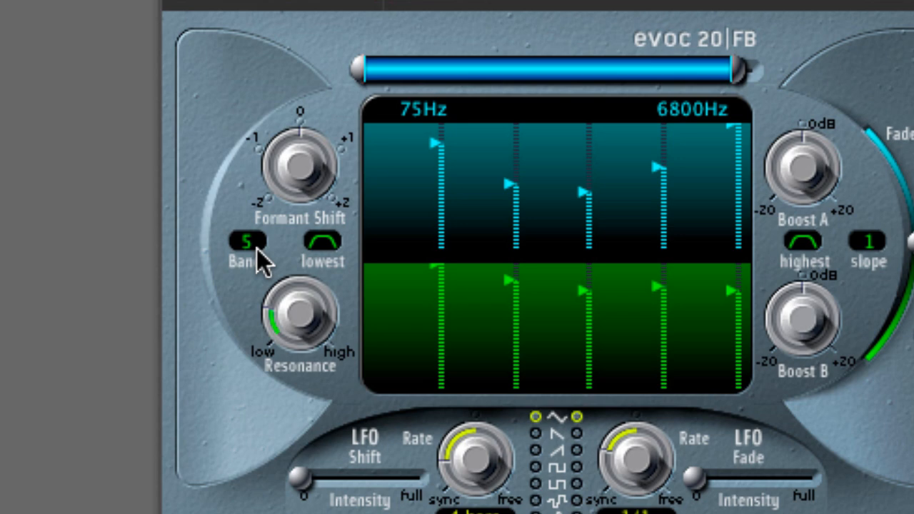
drag(297, 167, 279, 241)
Set the number of bands to 10.
double_click(256, 243)
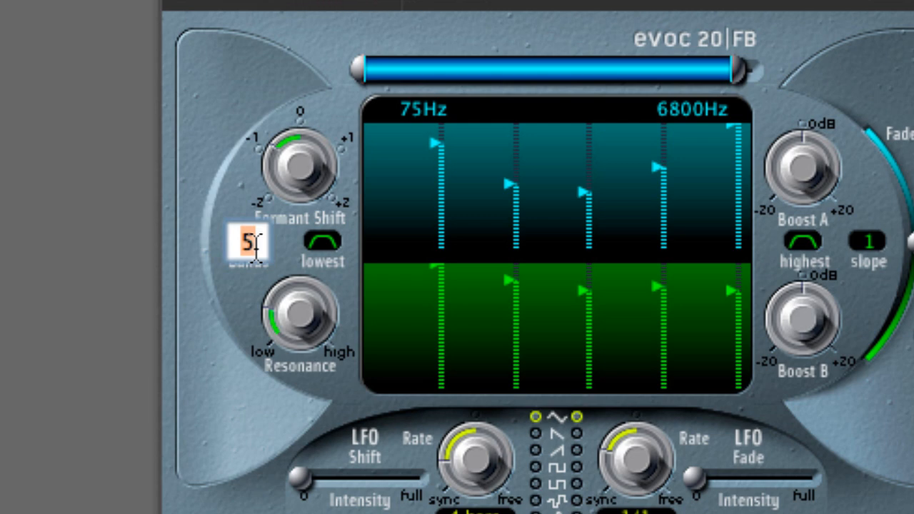
text(10)
key(Return)
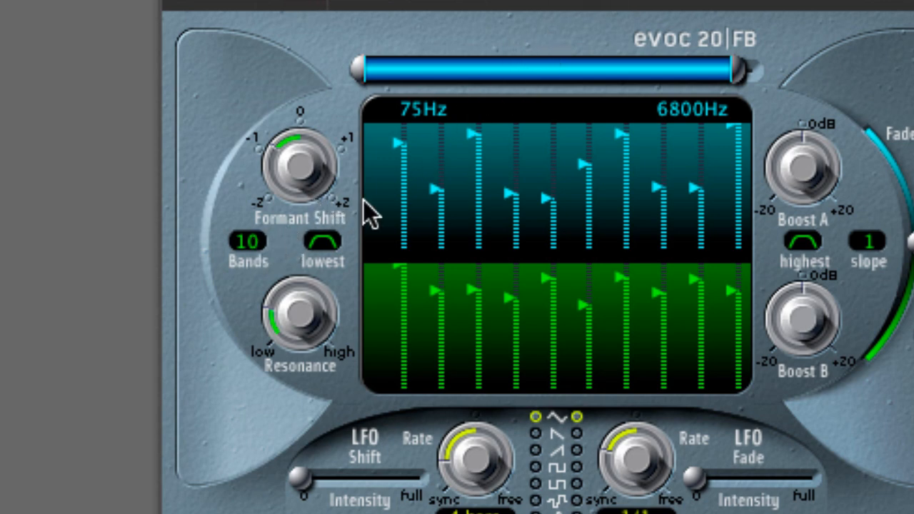
Set the number of bands back to 20.
double_click(254, 243)
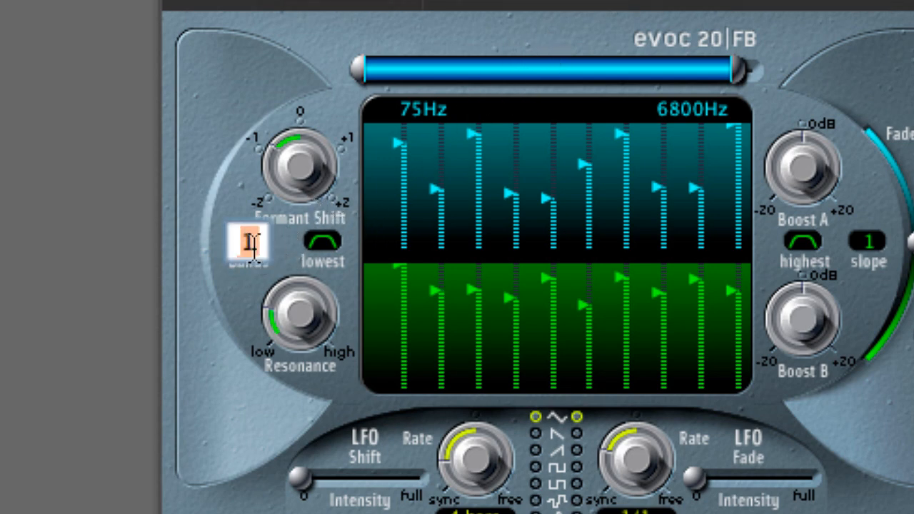
text(20)
key(Return)
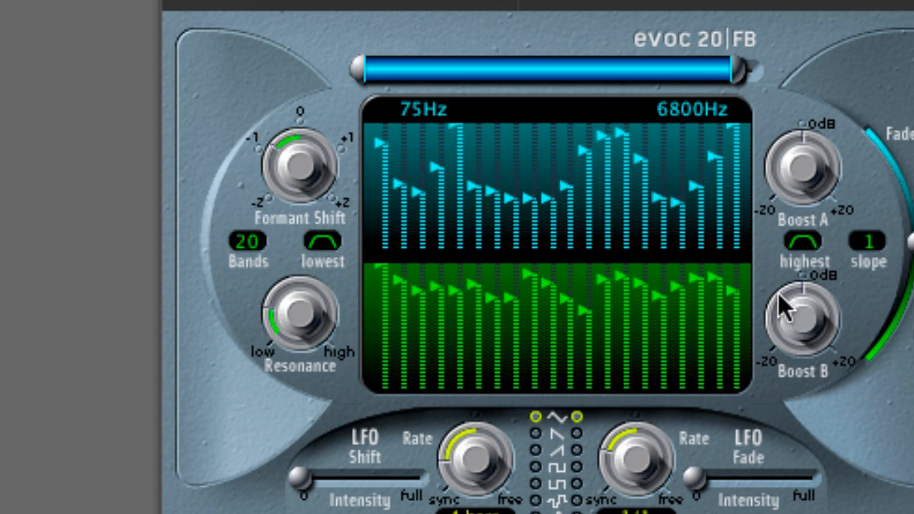
Load the #default setting for the filterbank plug-in.
click(580, 6)
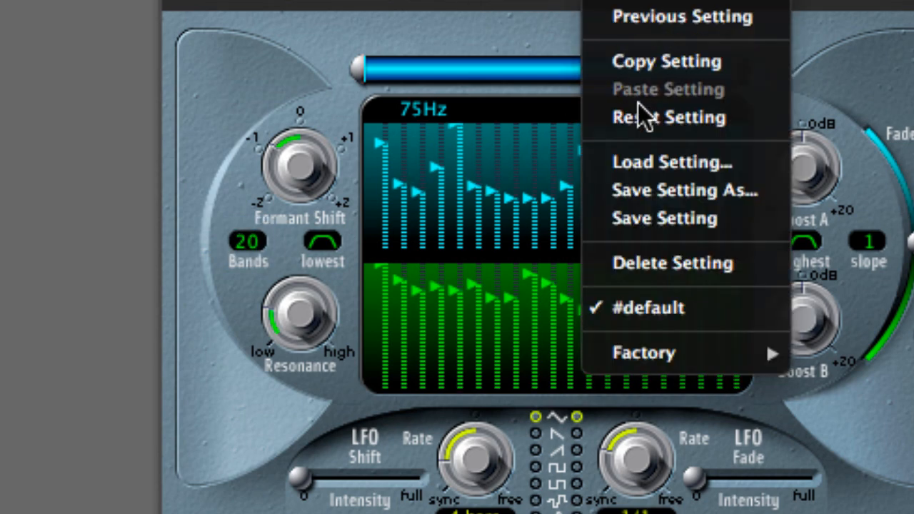
click(632, 309)
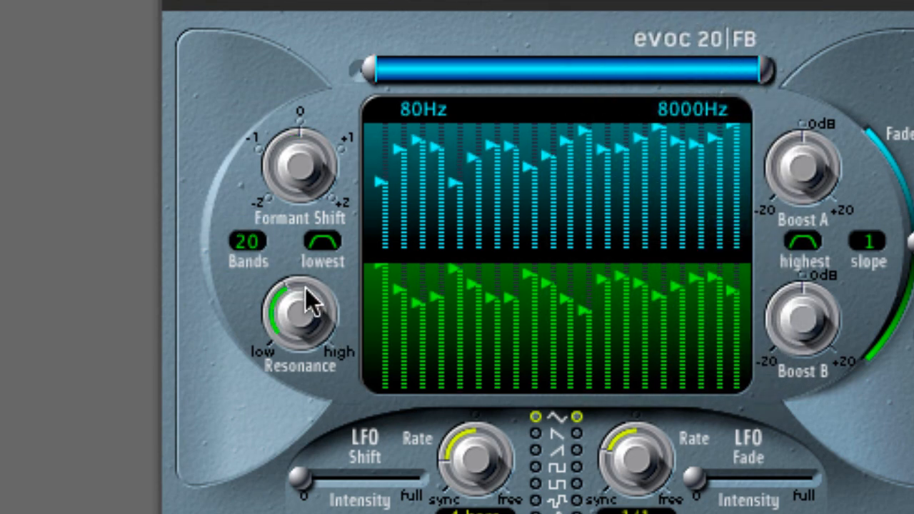
Turn the Formant Shift knob slightly negative and set the number of bands to 10.
drag(302, 159, 287, 192)
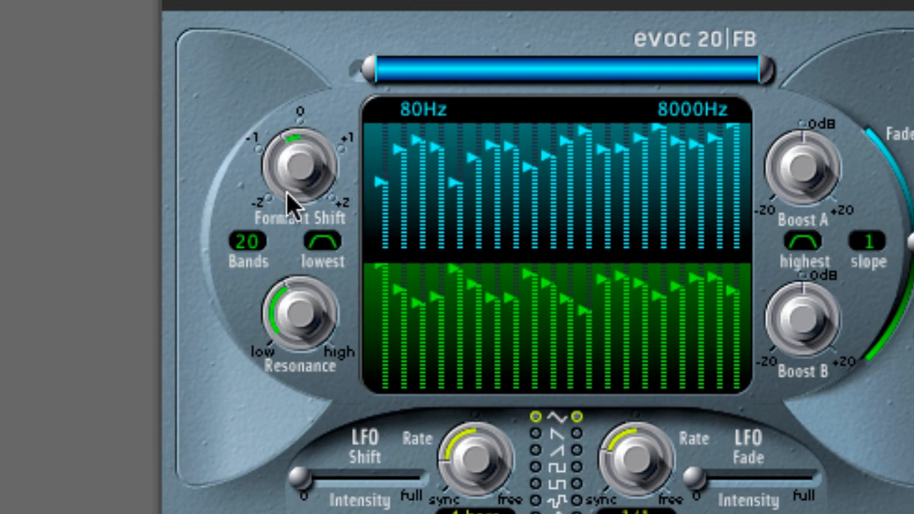
double_click(255, 244)
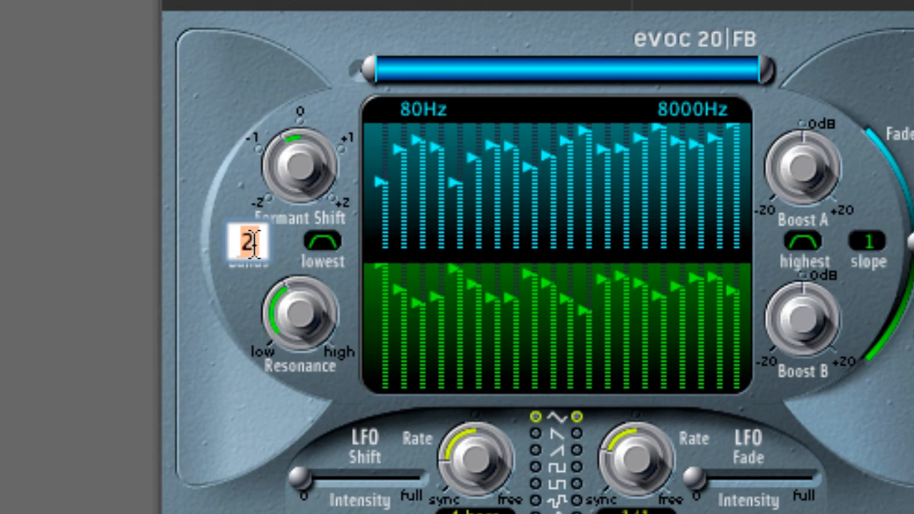
text(10)
key(Return)
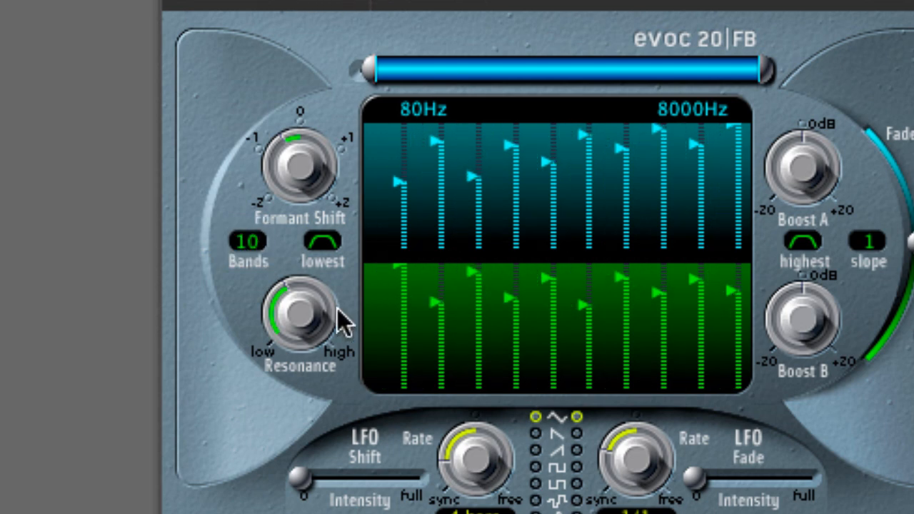
Set the number of bands to 5.
double_click(243, 241)
text(5)
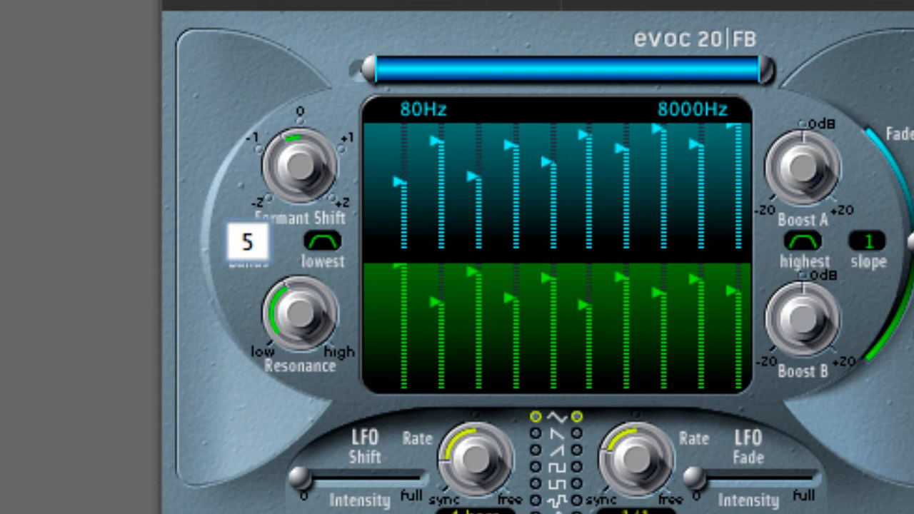
key(Return)
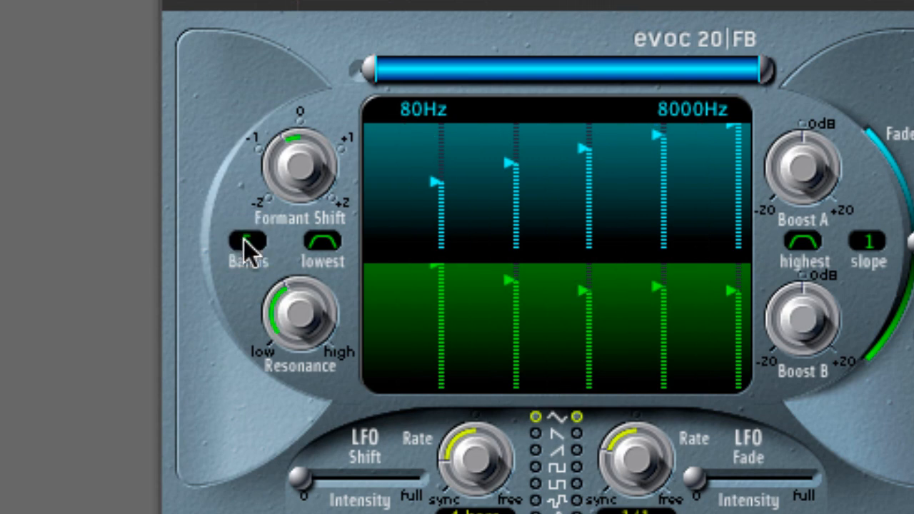
Nudge the Formant Shift knob and set the number of bands to 20.
drag(296, 169, 298, 187)
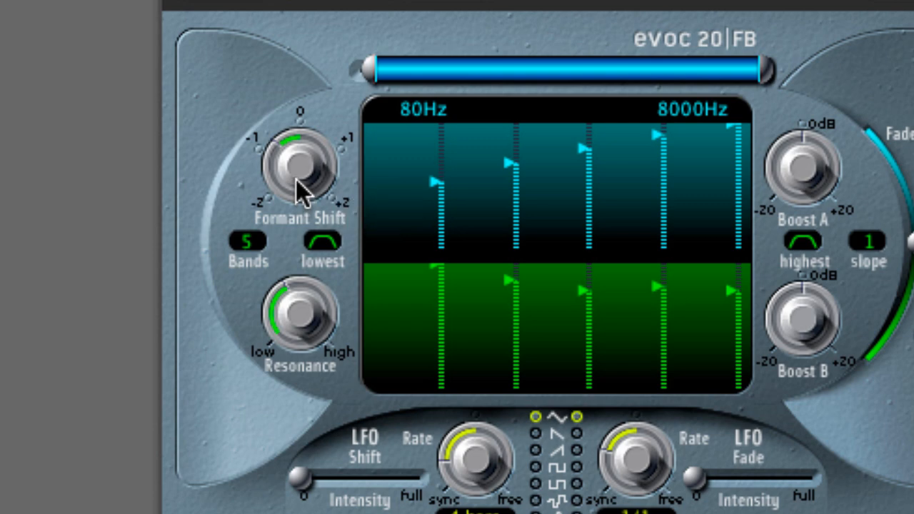
double_click(244, 243)
text(20)
key(Return)
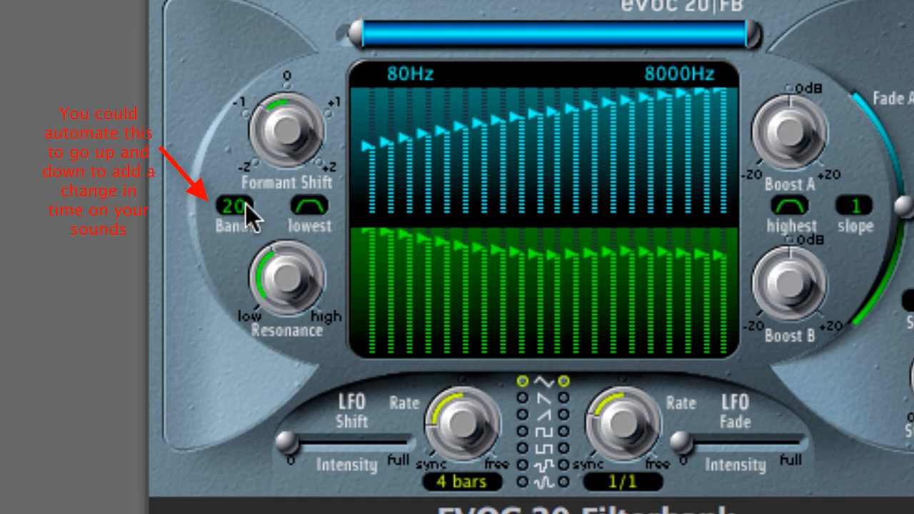
Reload the #default setting for the filterbank plug-in.
drag(246, 204, 245, 408)
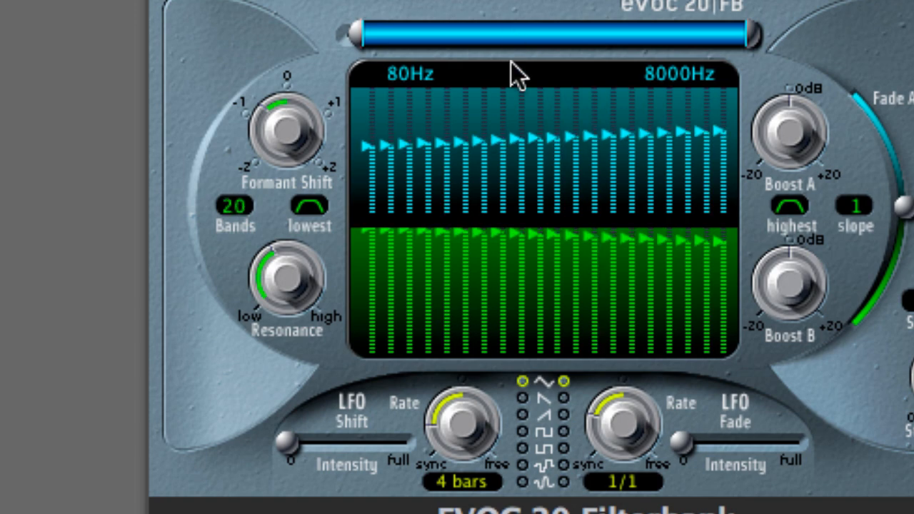
click(422, 271)
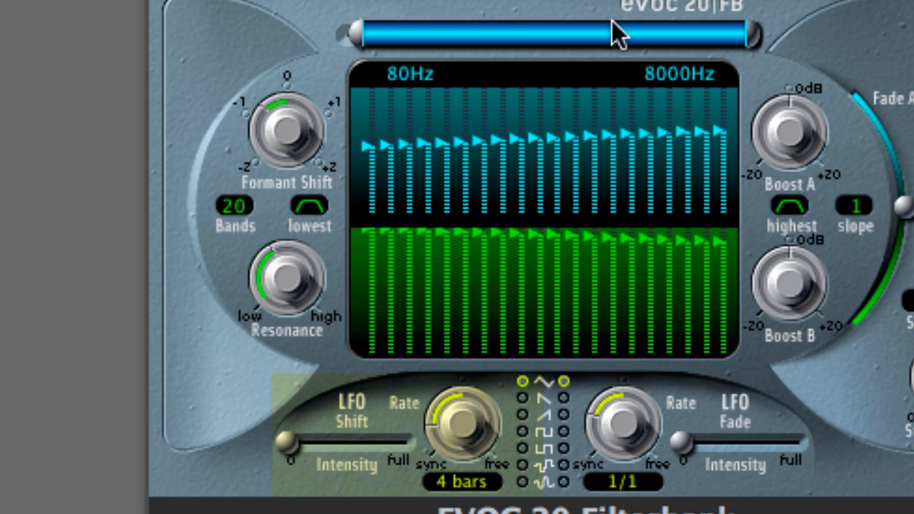
click(743, 1)
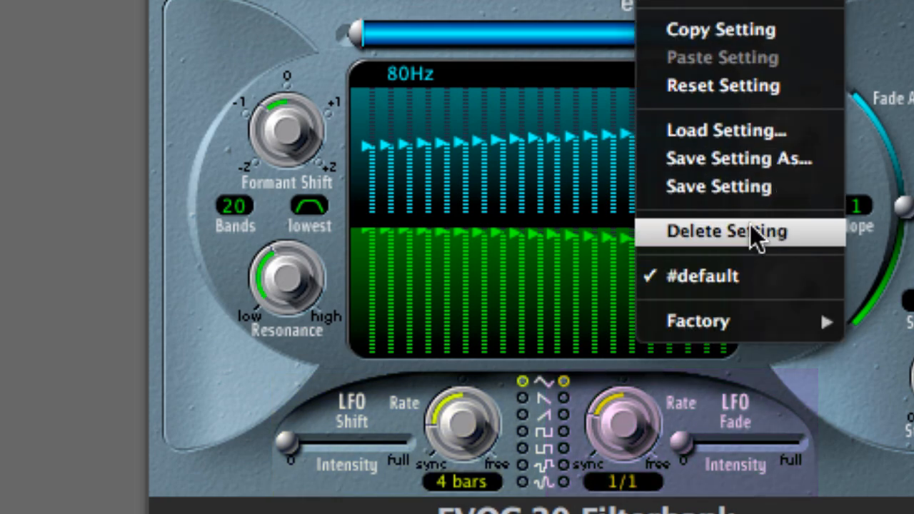
click(740, 273)
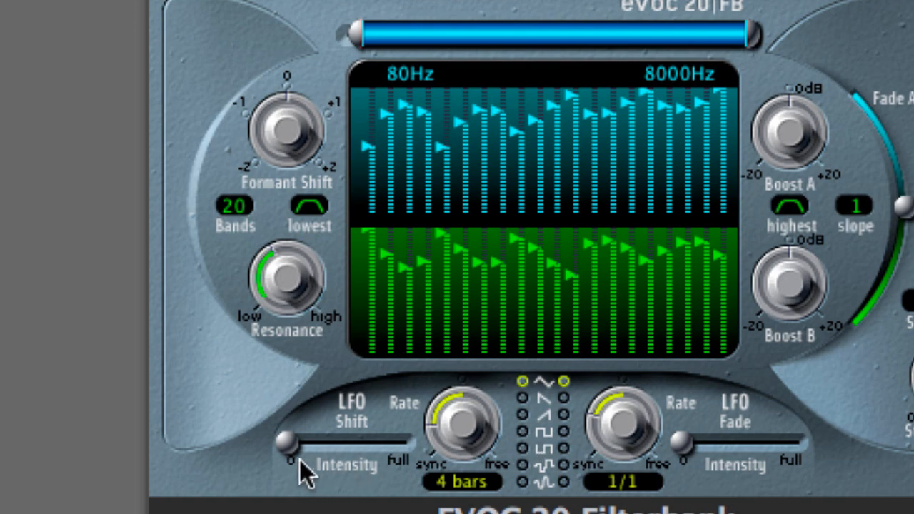
Raise the LFO Shift intensity to about two-thirds and turn the Formant Shift knob slightly negative.
mouse_move(292, 439)
drag(292, 439, 334, 441)
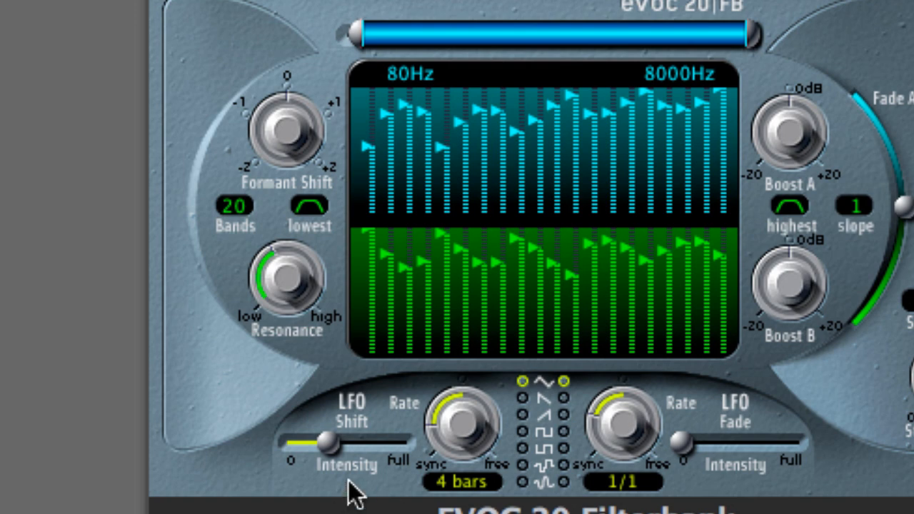
mouse_move(285, 143)
drag(285, 147, 275, 214)
drag(328, 442, 367, 444)
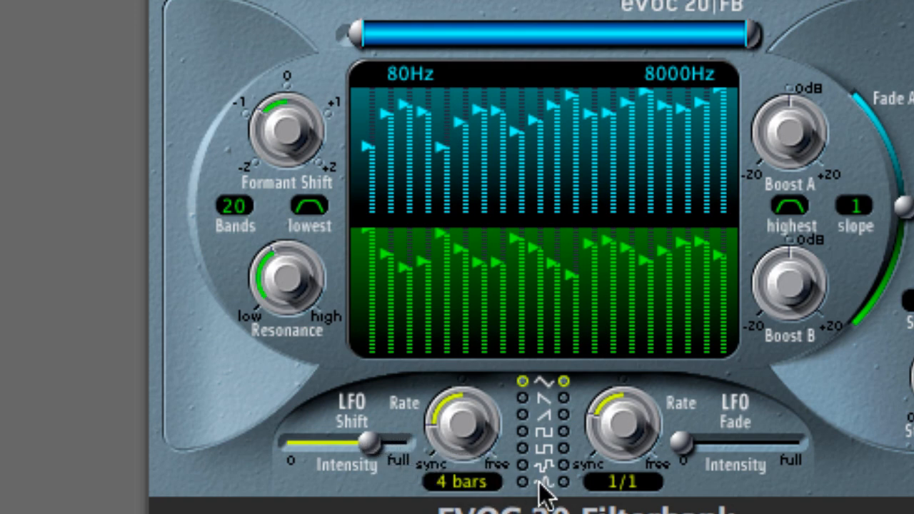
Set the LFO Shift rate to 46.80Hz and try its waveforms, ending on the last waveform.
drag(467, 415, 509, 154)
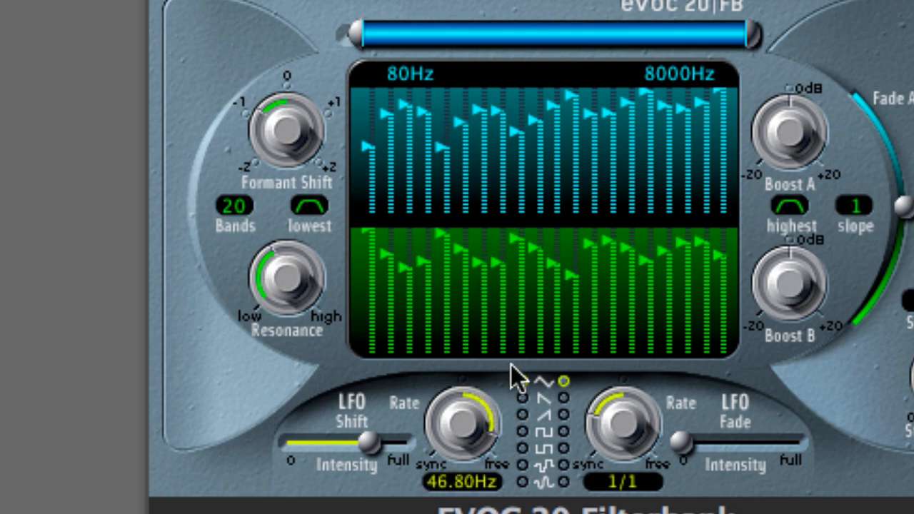
click(523, 399)
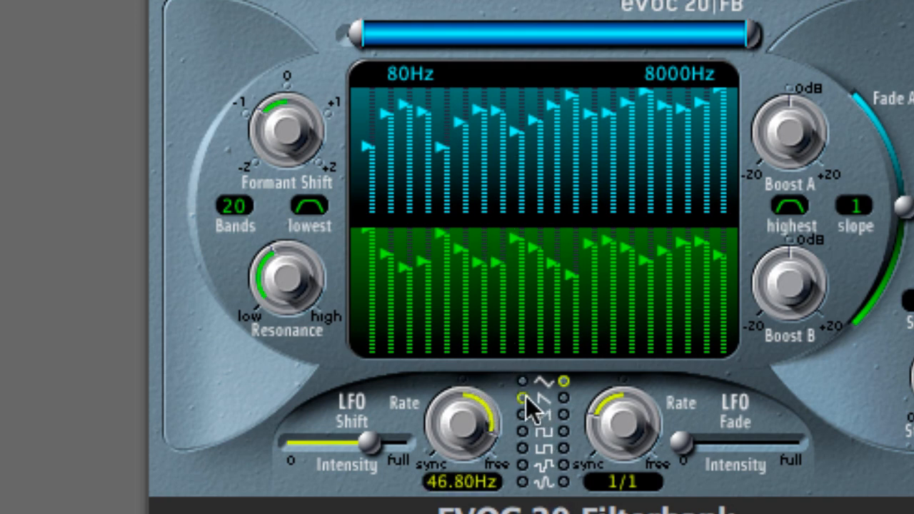
click(525, 415)
click(526, 445)
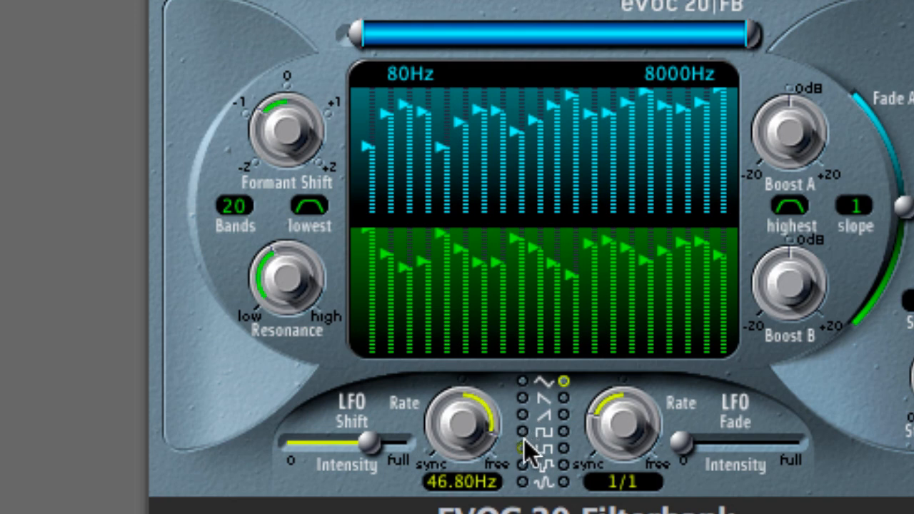
click(523, 482)
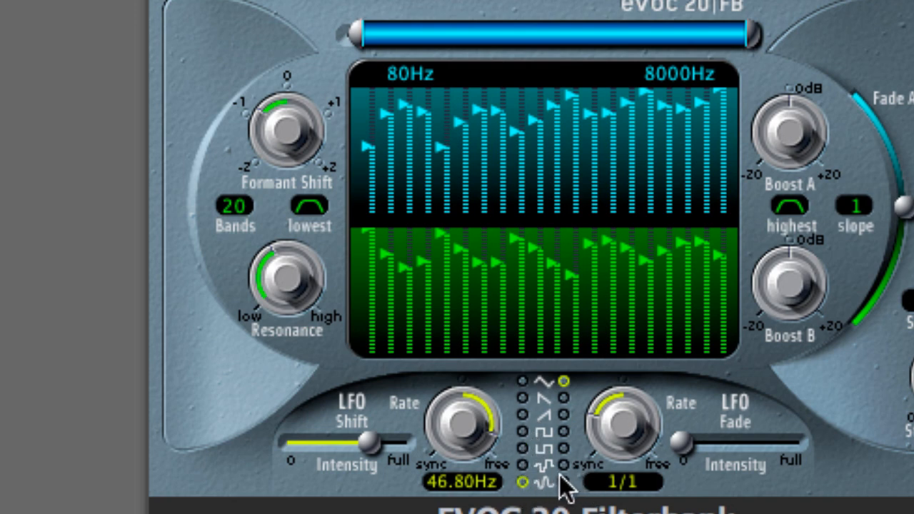
Push the LFO Shift intensity nearly to full and select the third waveform for both LFO Shift and LFO Fade.
drag(368, 443, 389, 440)
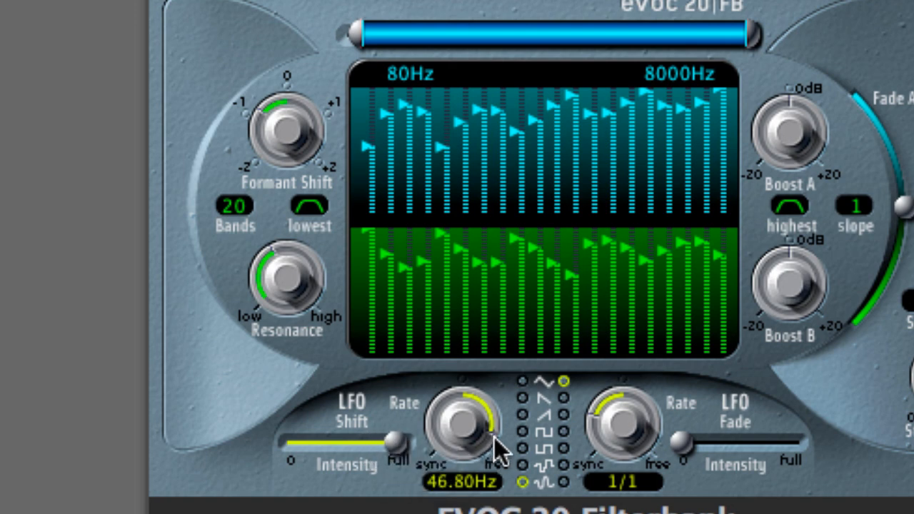
click(523, 415)
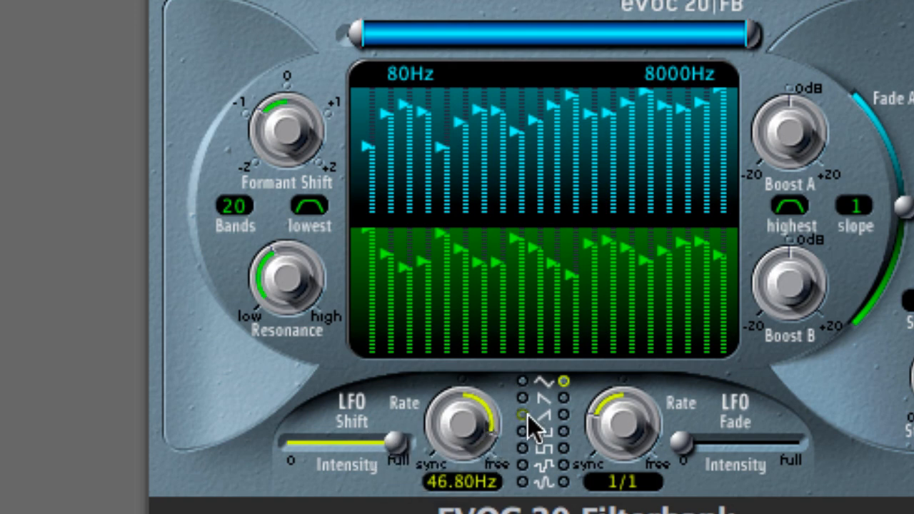
click(565, 415)
Set the LFO Shift rate to 4 bars, nudge Boost B, and move the Fade AB slider slightly toward A.
drag(473, 422, 470, 464)
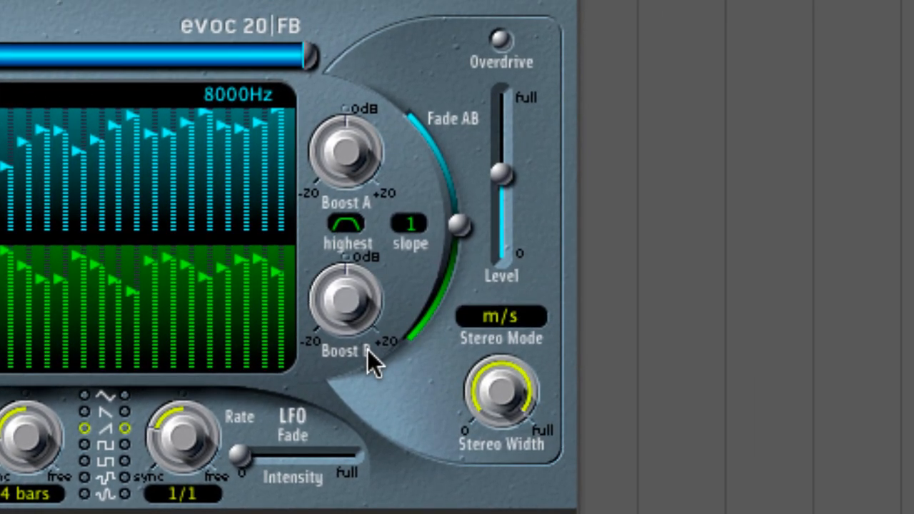
drag(353, 310, 327, 315)
mouse_move(457, 227)
mouse_down()
mouse_move(428, 135)
mouse_move(463, 228)
mouse_move(461, 283)
mouse_move(435, 351)
mouse_move(453, 262)
mouse_move(413, 153)
mouse_move(433, 295)
mouse_move(441, 218)
mouse_up()
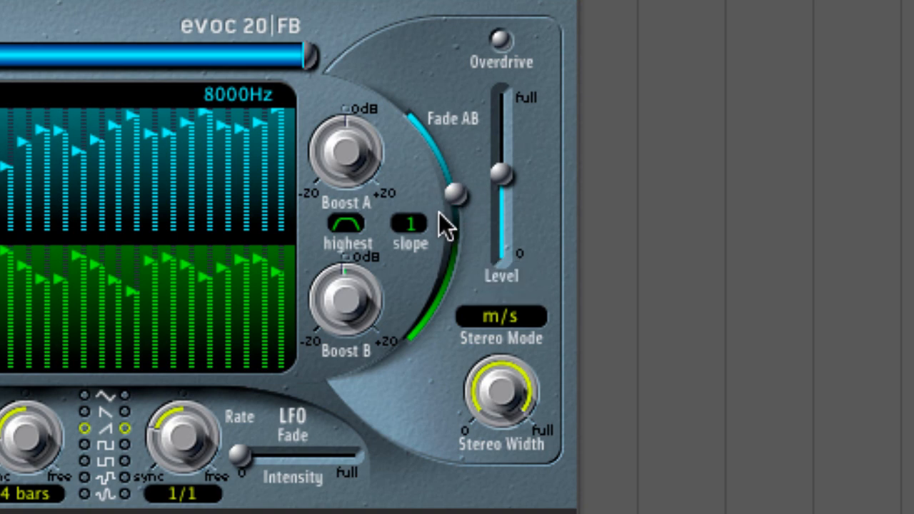
Set the output filter slope to 1.
click(415, 228)
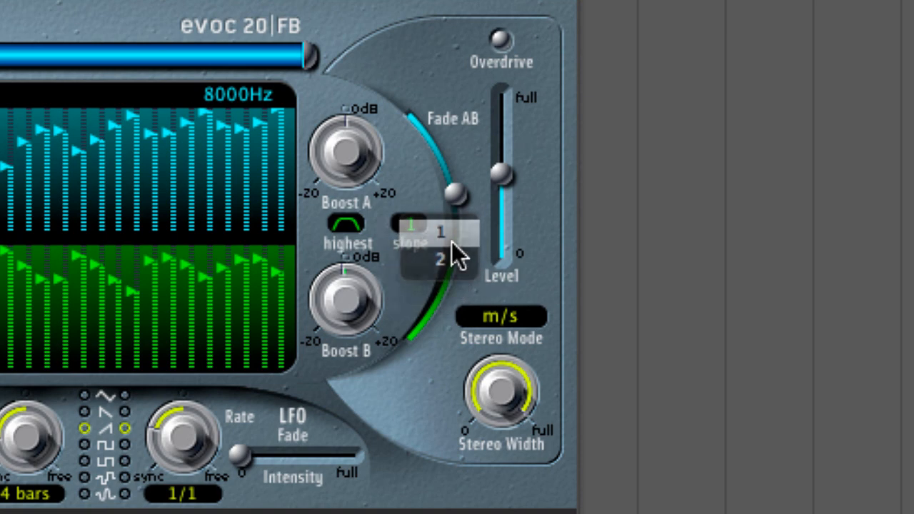
click(452, 242)
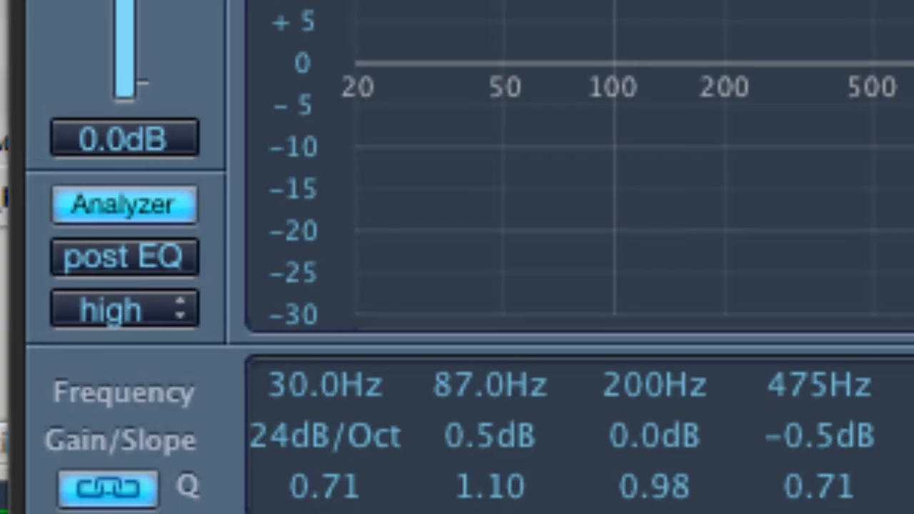
Set the EQ low-cut band's slope at 30.0Hz to 6dB/Oct.
click(347, 449)
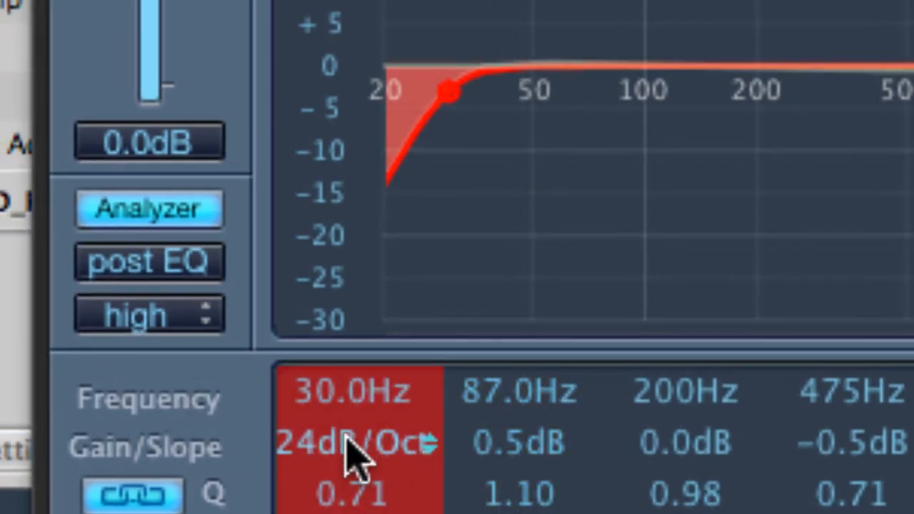
double_click(347, 449)
text(6)
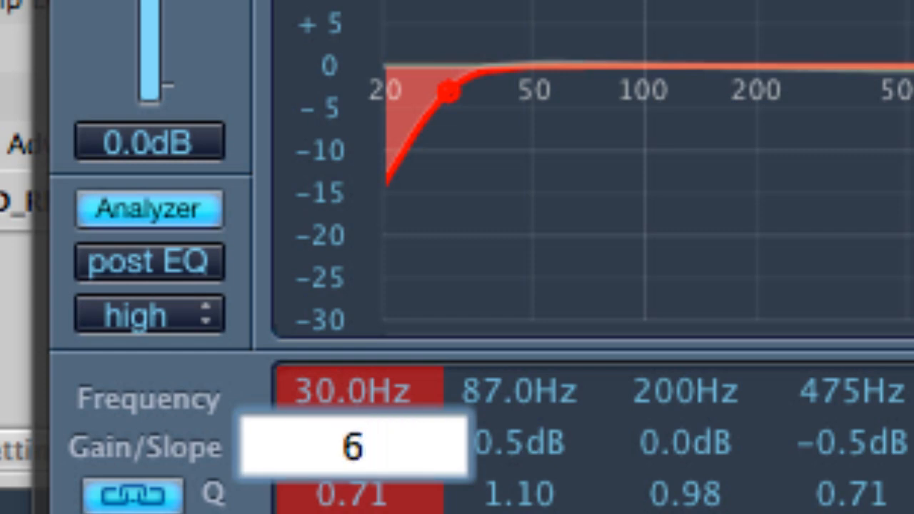
key(Return)
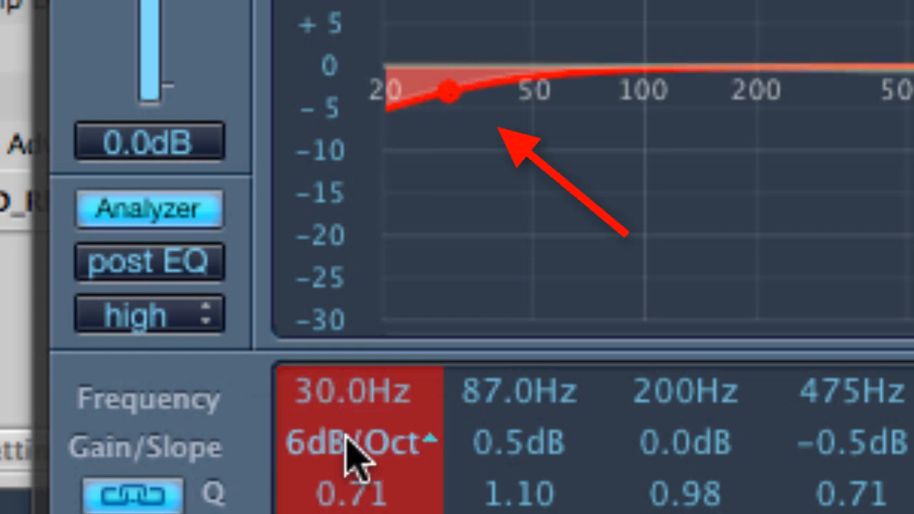
Set the EQ low-cut band's slope to 12dB/Oct.
double_click(346, 437)
text(12)
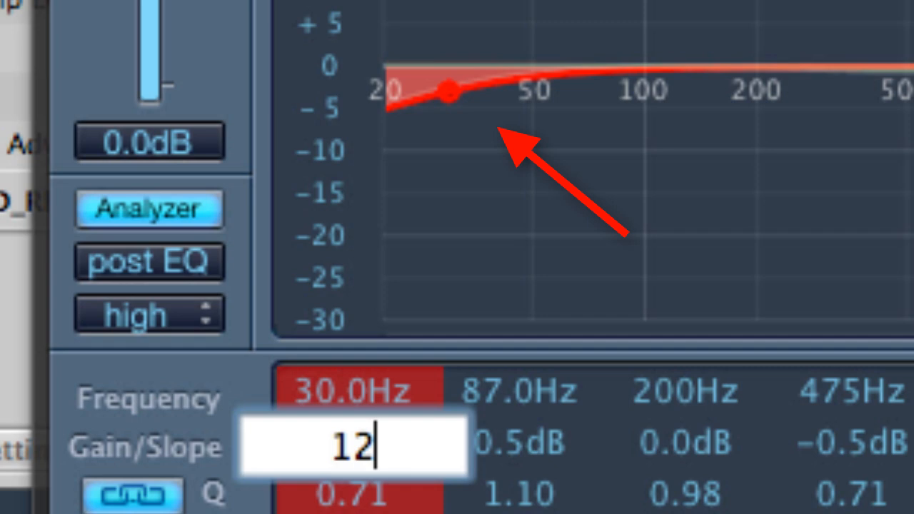
key(Return)
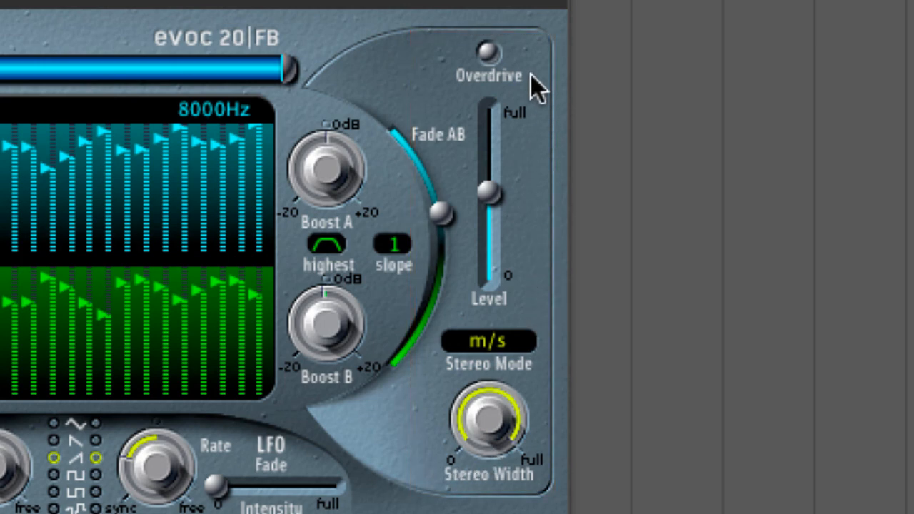
Toggle Overdrive on and off and lower the output Level slider slightly.
click(495, 53)
click(494, 54)
mouse_move(490, 193)
mouse_down()
mouse_move(490, 221)
mouse_move(488, 196)
mouse_up()
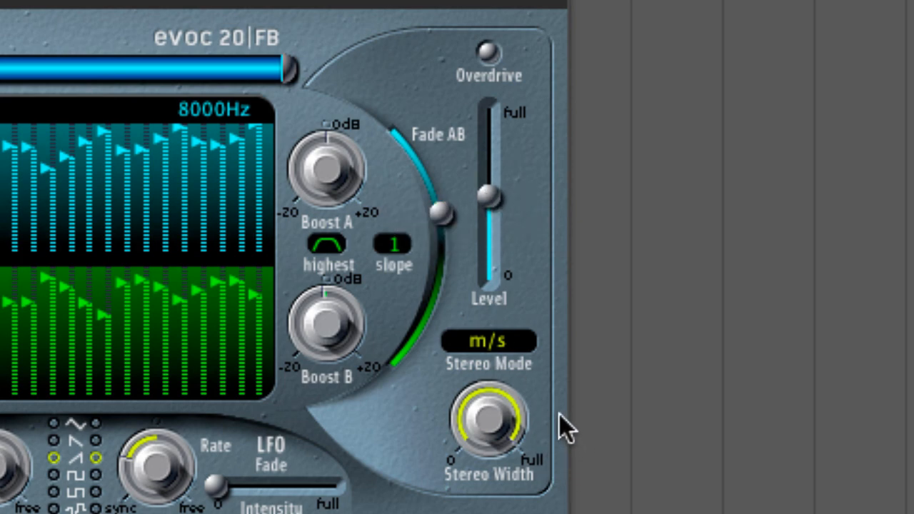